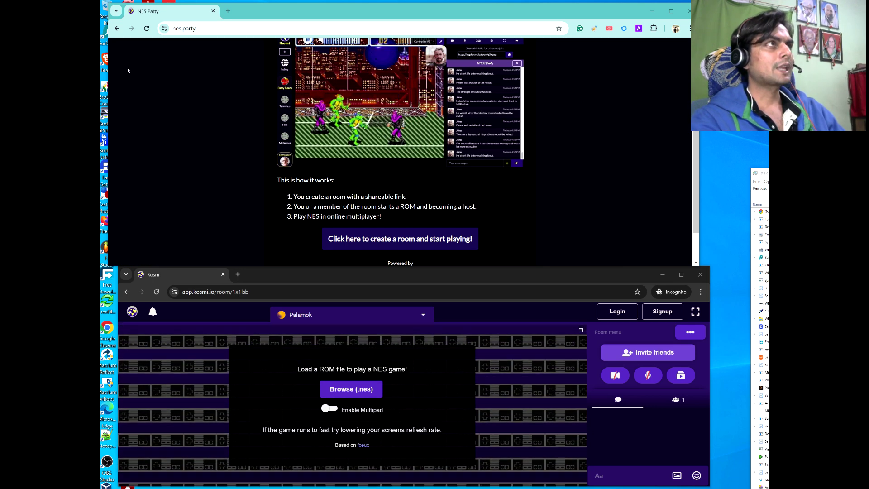
Create a new Kosmi NES room from the NES.party page and let the room load.
{"action": "left_click", "coordinate": [205, 34]}
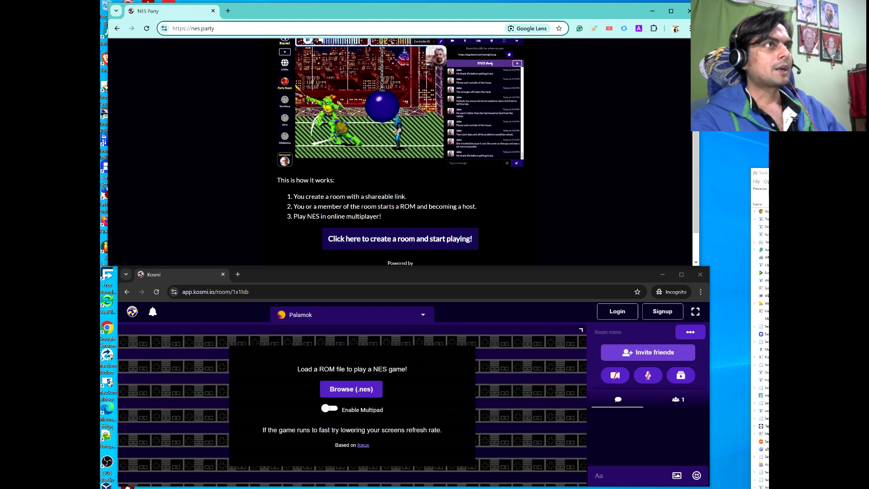
{"action": "left_click", "coordinate": [394, 240]}
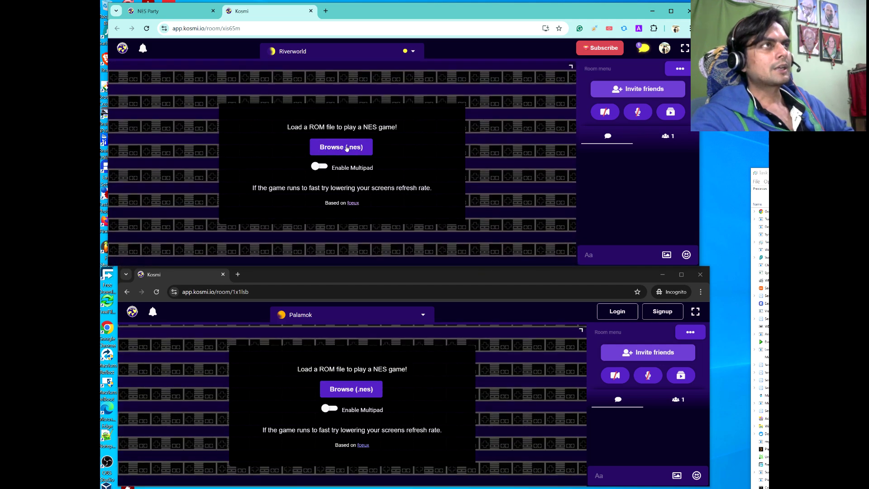
Load the Contra (U).nes ROM from the Nes Roms folder into the room's emulator.
{"action": "left_click", "coordinate": [342, 147]}
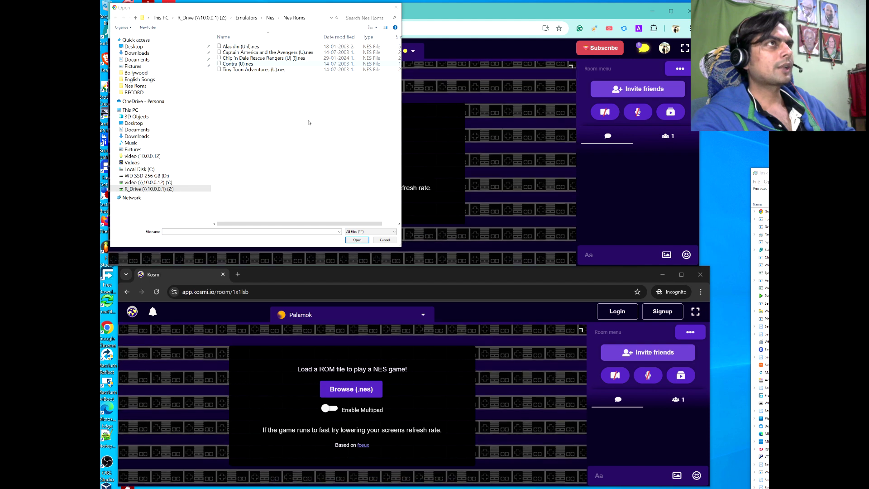
{"action": "left_click", "coordinate": [247, 63]}
{"action": "left_click", "coordinate": [358, 240]}
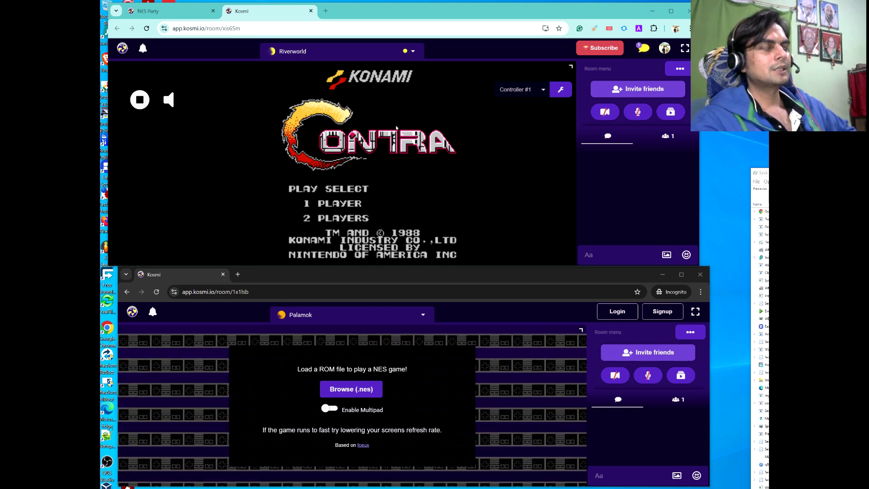
{"action": "left_click", "coordinate": [354, 181]}
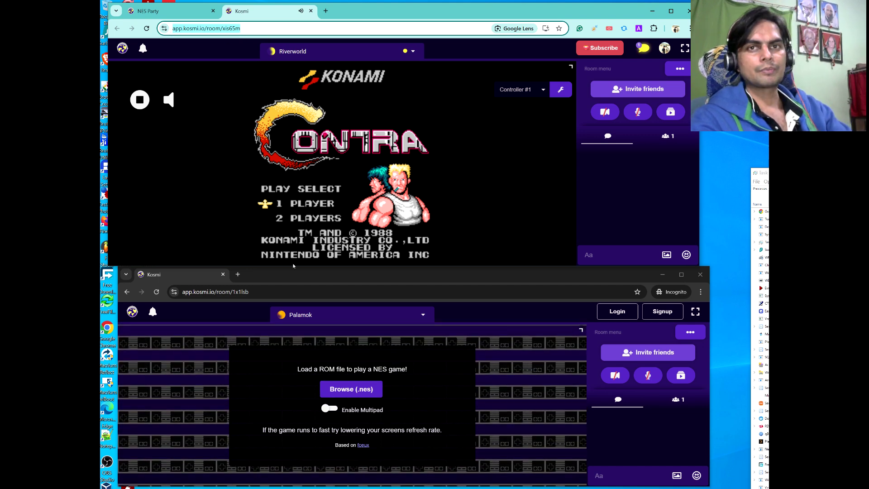
{"action": "left_click", "coordinate": [280, 292]}
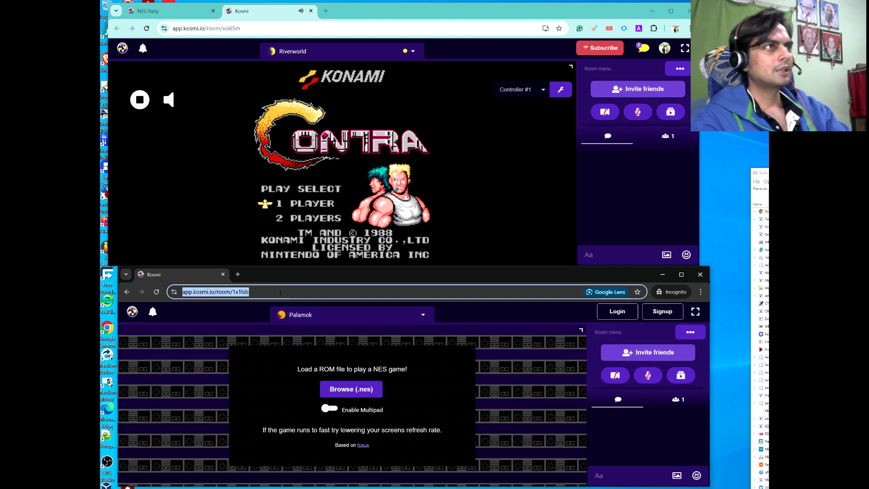
{"action": "type", "text": "https://app.kosmi.io/room/xis65m"}
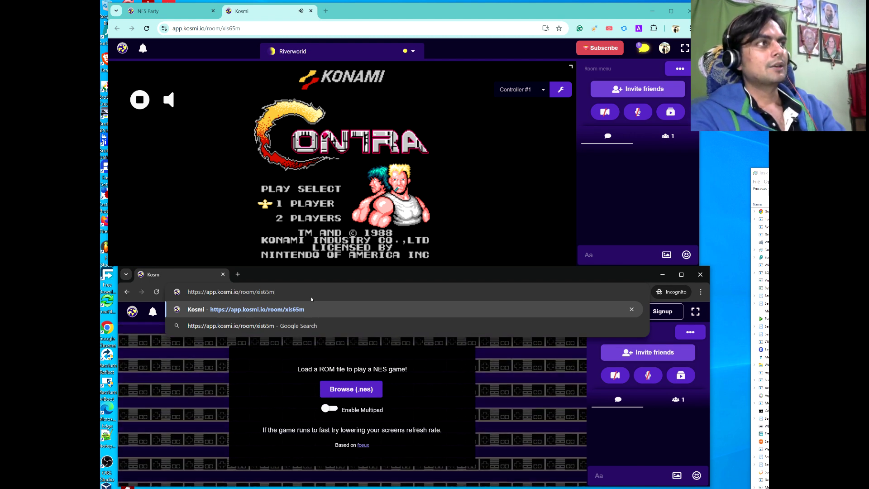
{"action": "key", "text": "Return"}
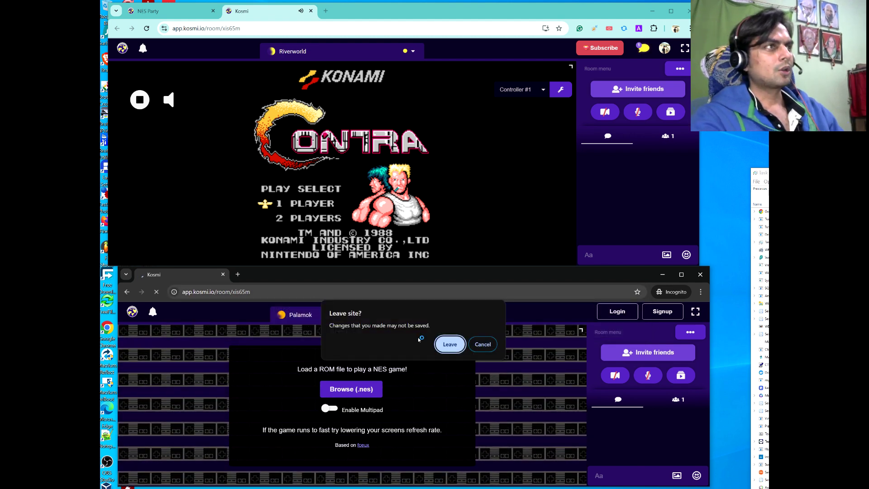
Confirm Leave so the incognito window joins the shared Riverworld room.
{"action": "left_click", "coordinate": [450, 344]}
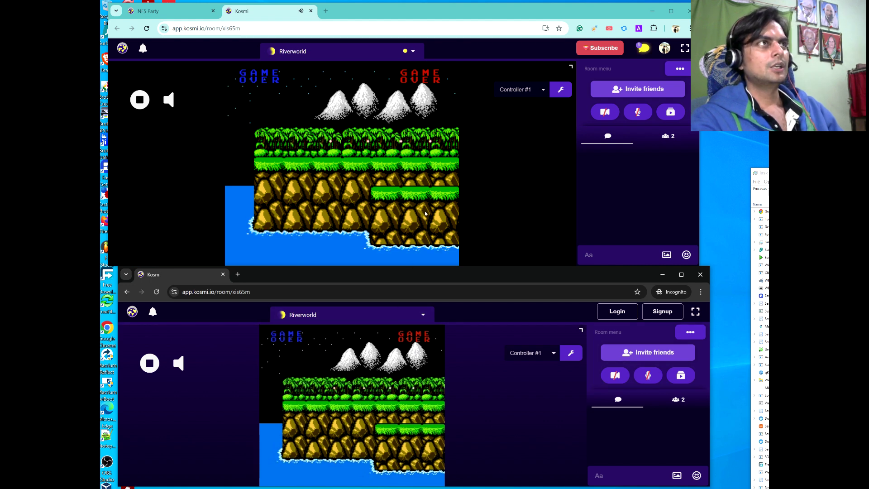
Run player one right through the jungle from the main window.
{"action": "left_click", "coordinate": [485, 178]}
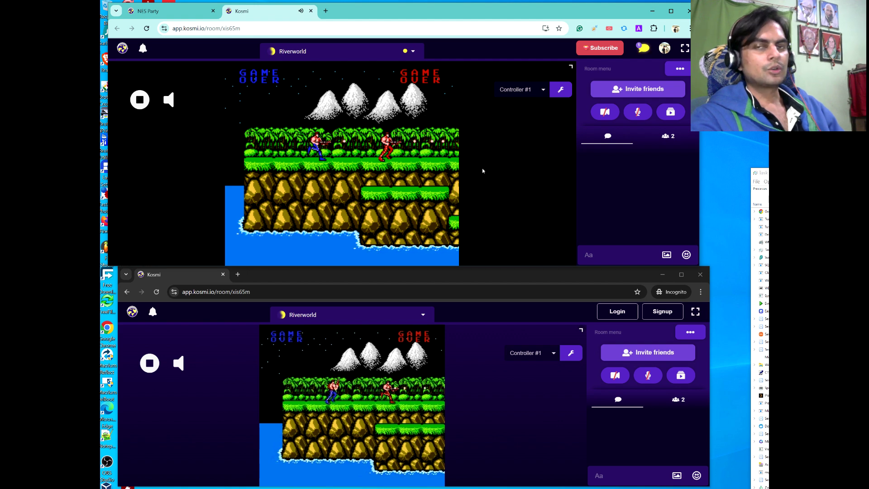
{"action": "key", "text": "Right"}
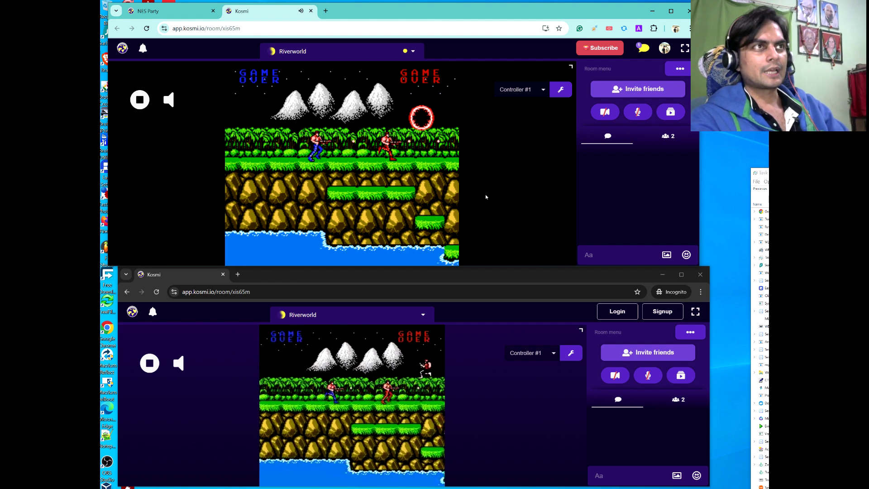
{"action": "key", "text": "Right"}
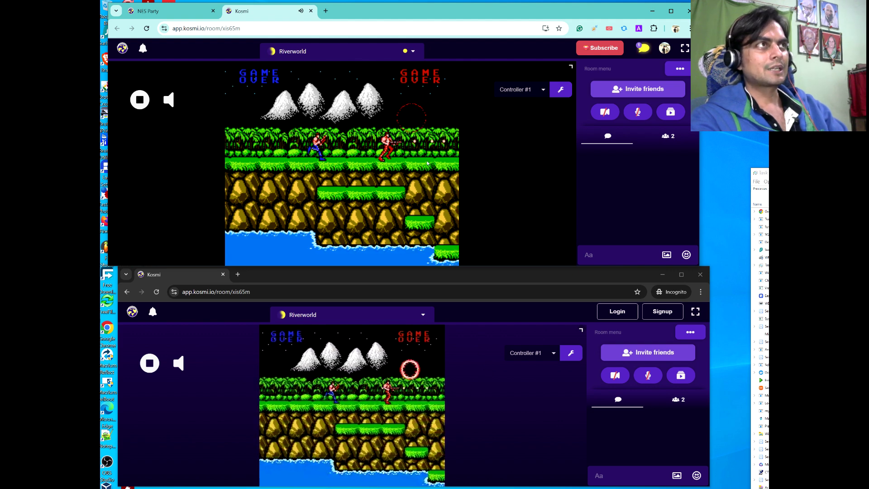
{"action": "key", "text": "Right"}
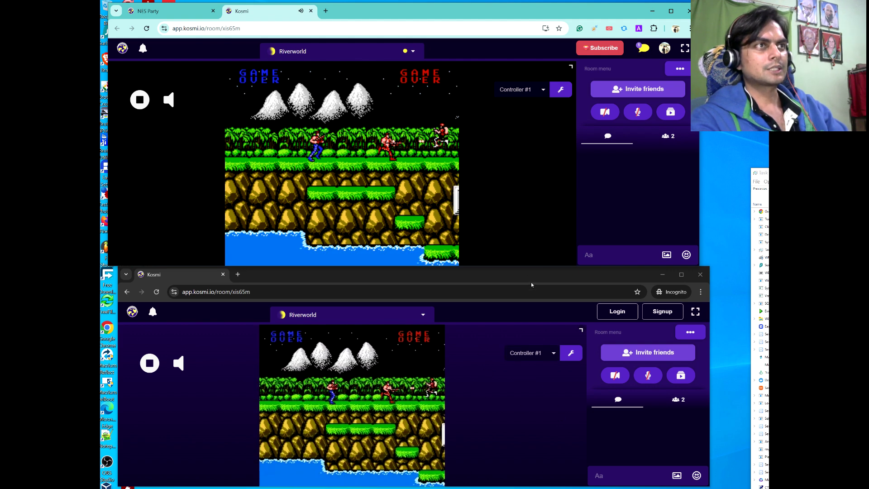
{"action": "key", "text": "Right"}
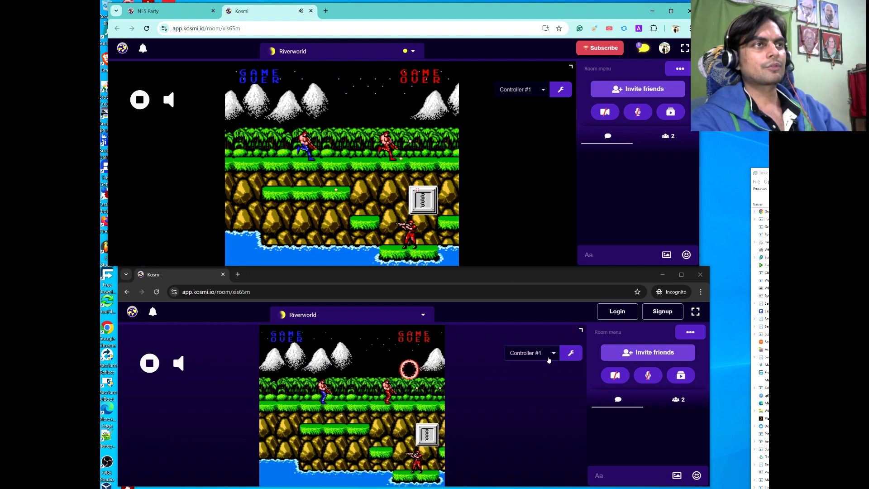
Assign Controller #2 to the incognito window while player one keeps advancing.
{"action": "left_click", "coordinate": [549, 356]}
{"action": "left_click", "coordinate": [532, 374]}
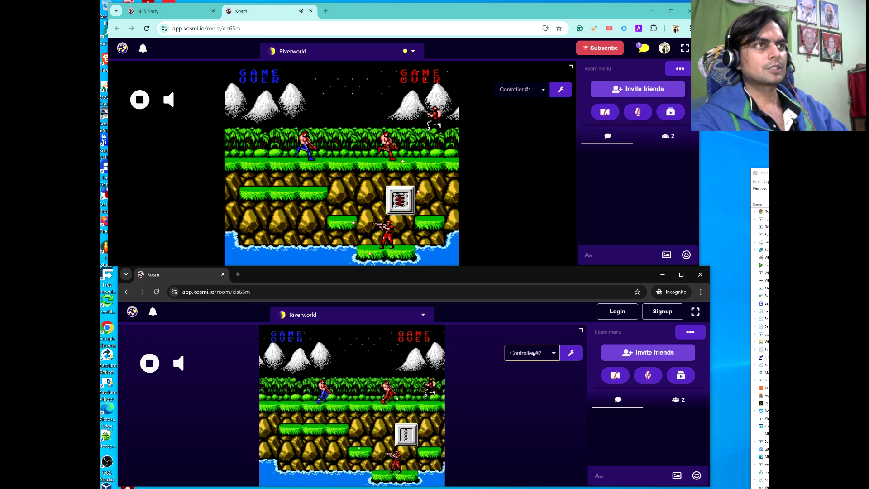
{"action": "key", "text": "Right"}
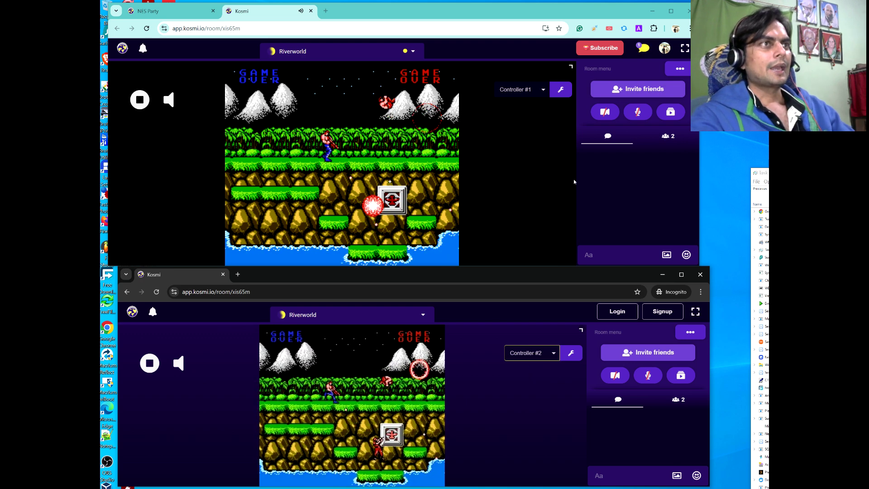
{"action": "key", "text": "Right"}
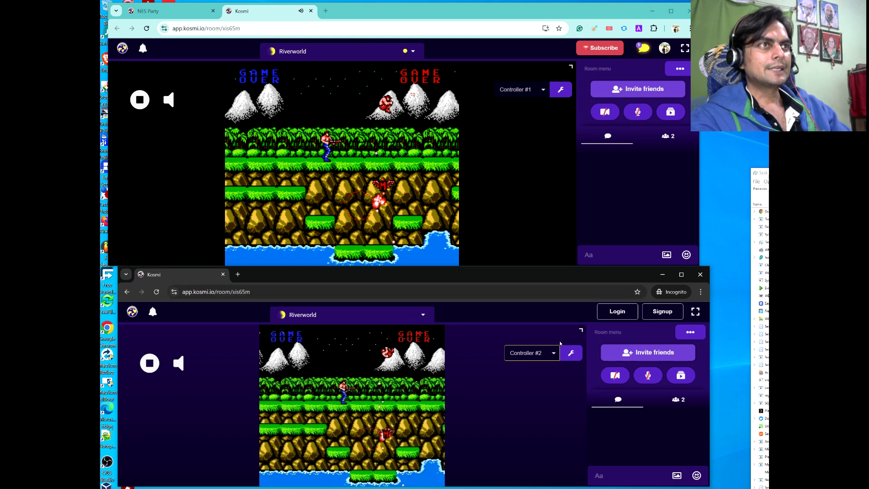
{"action": "key", "text": "Right"}
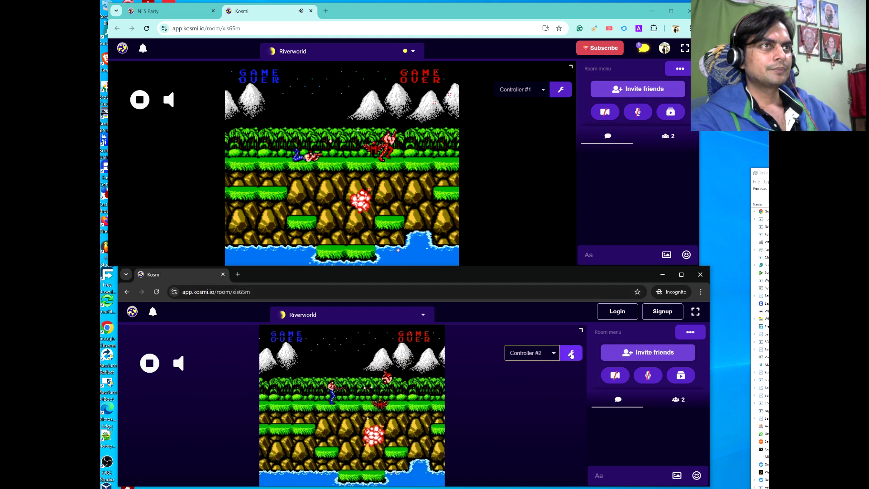
{"action": "key", "text": "Right"}
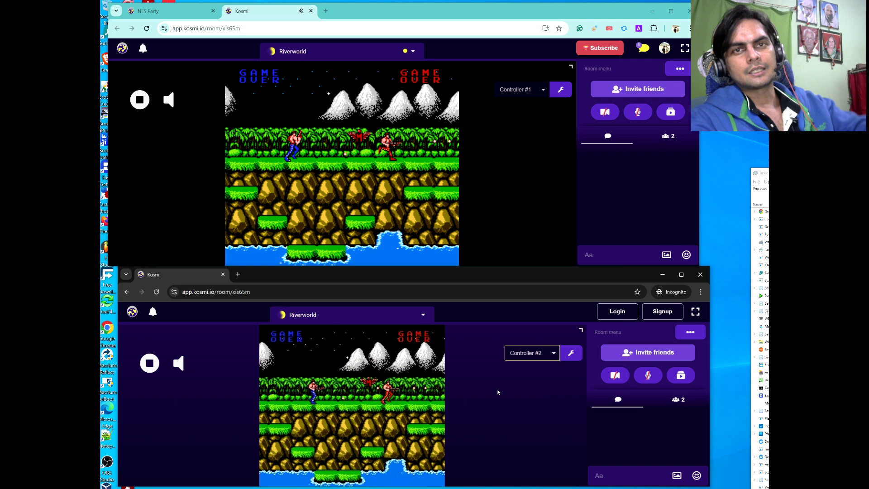
{"action": "key", "text": "Right"}
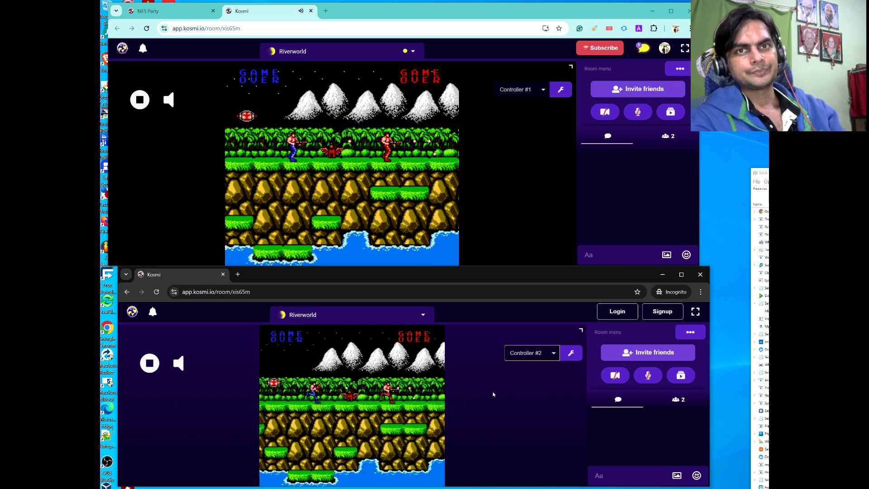
{"action": "key", "text": "Right"}
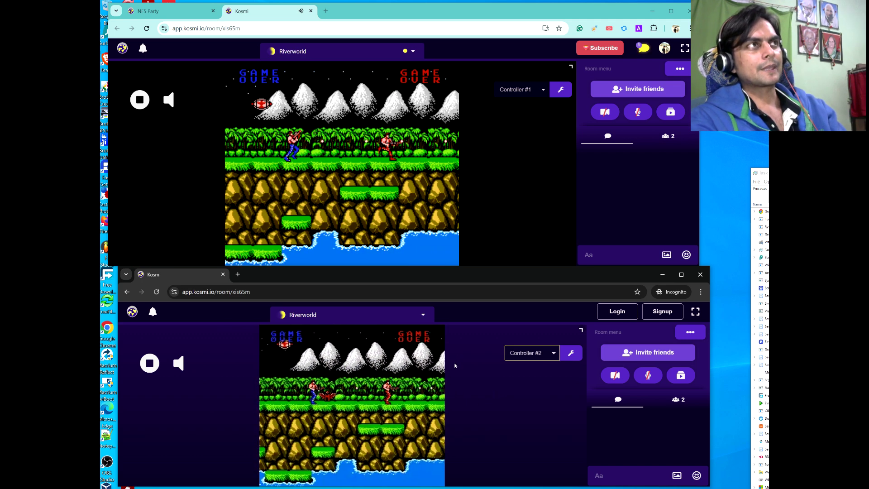
Keep player one moving right, firing upward at the flying capsule.
{"action": "key", "text": "Right"}
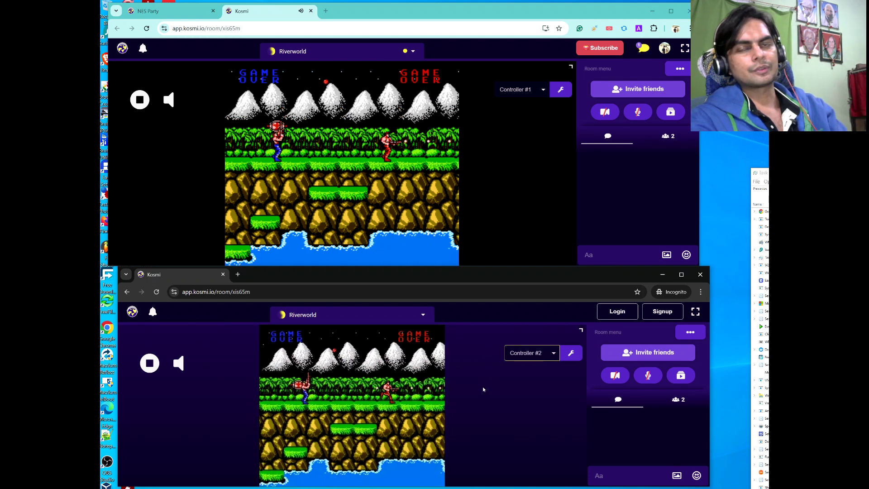
{"action": "key", "text": "Right"}
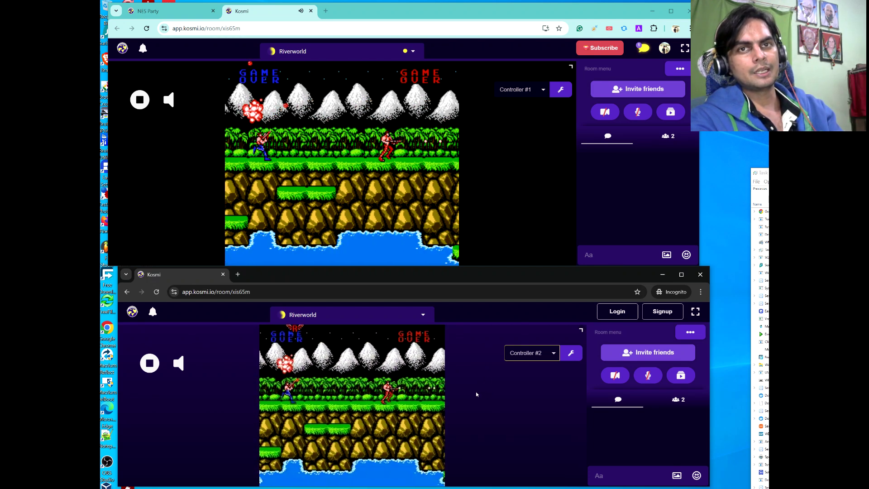
{"action": "key", "text": "Right"}
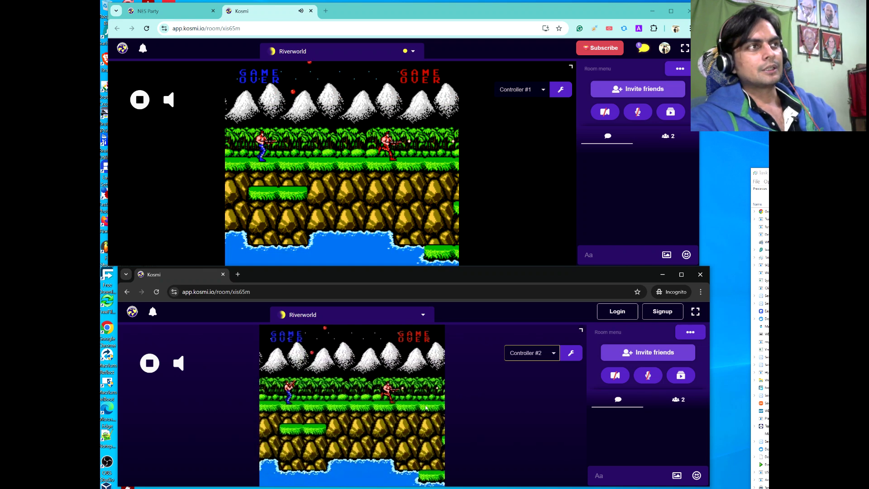
{"action": "key", "text": "Right"}
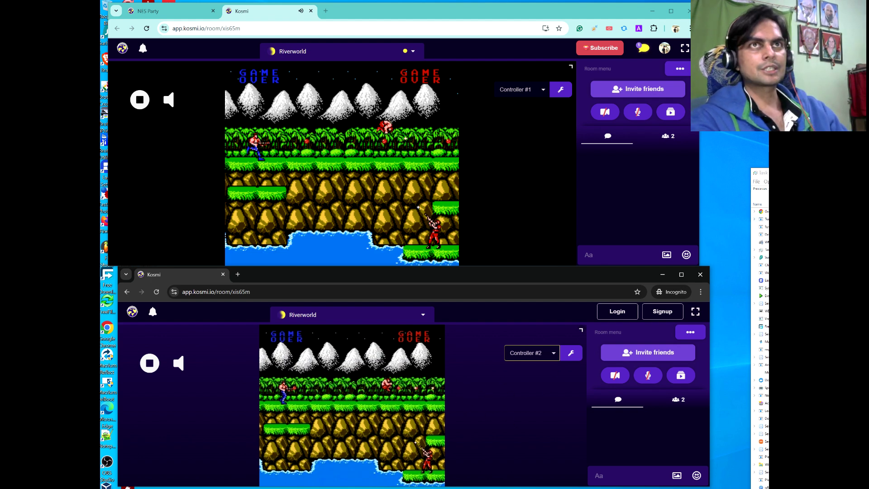
{"action": "key", "text": "Right"}
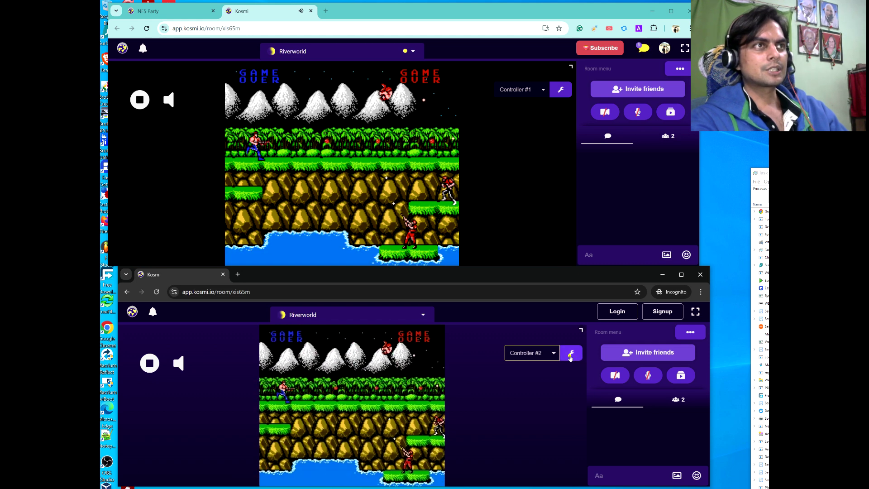
{"action": "left_click", "coordinate": [571, 355]}
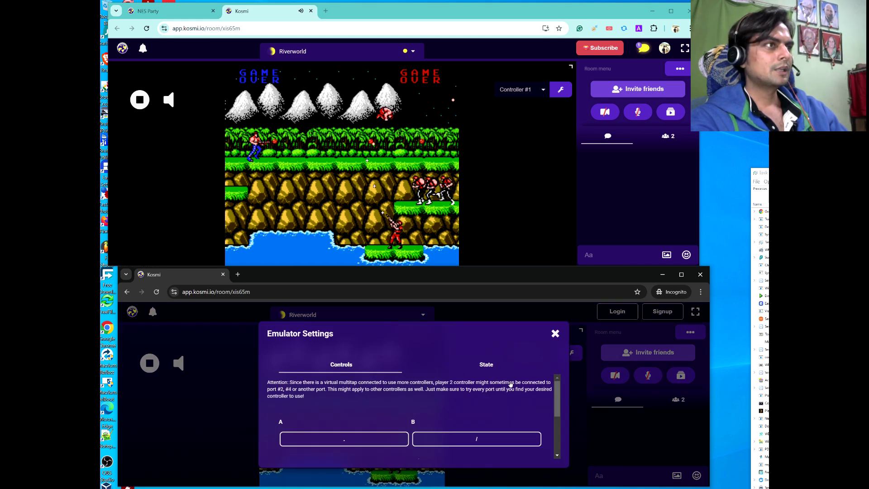
{"action": "left_click", "coordinate": [556, 433]}
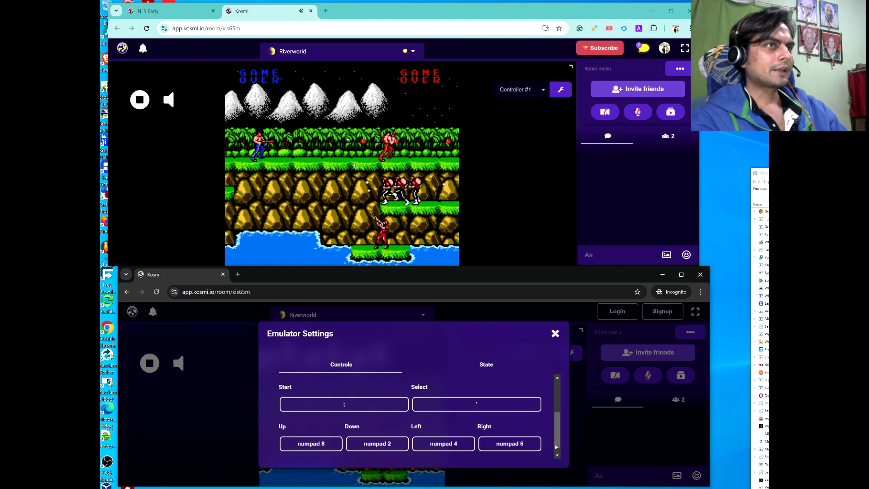
{"action": "left_click", "coordinate": [556, 418]}
{"action": "mouse_move", "coordinate": [556, 417]}
{"action": "left_mouse_down"}
{"action": "mouse_move", "coordinate": [555, 395]}
{"action": "mouse_move", "coordinate": [558, 432]}
{"action": "left_mouse_up"}
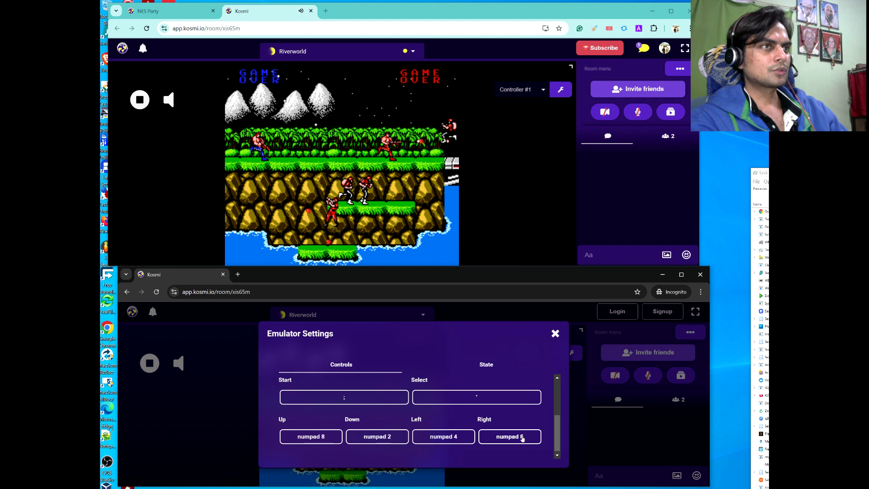
{"action": "left_click", "coordinate": [555, 333]}
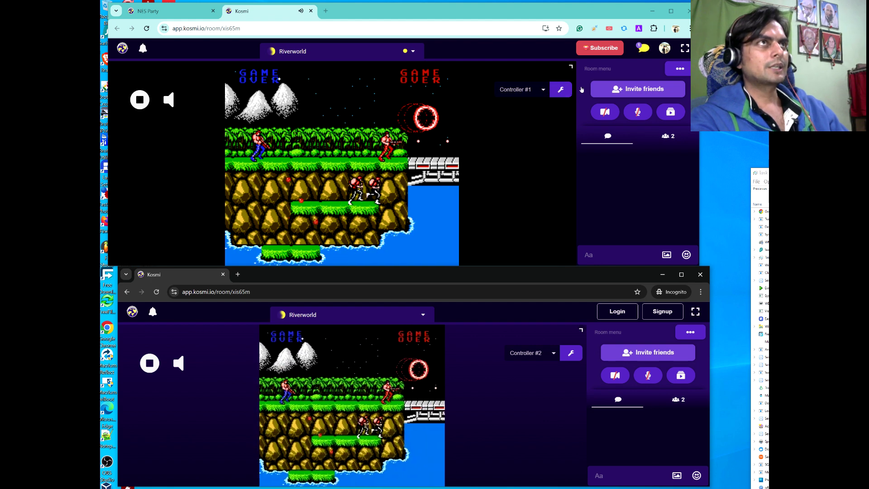
{"action": "left_click", "coordinate": [566, 88]}
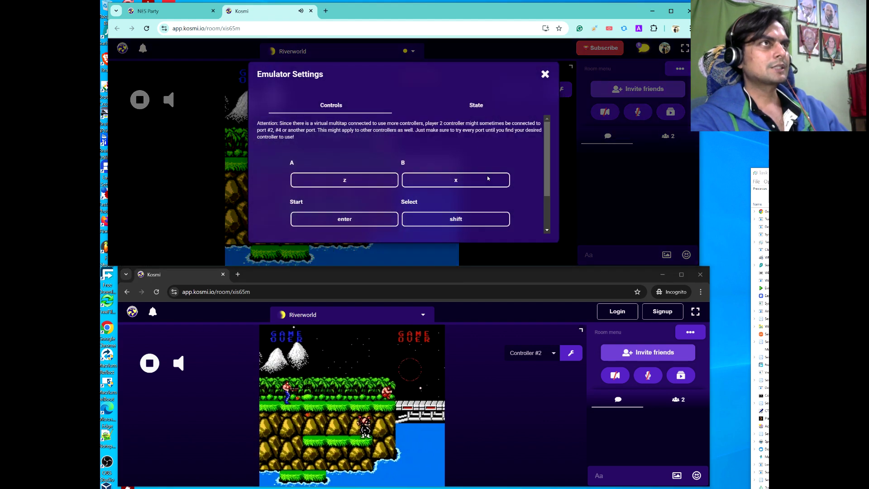
{"action": "scroll", "coordinate": [380, 187], "scroll_direction": "down", "scroll_amount": 1}
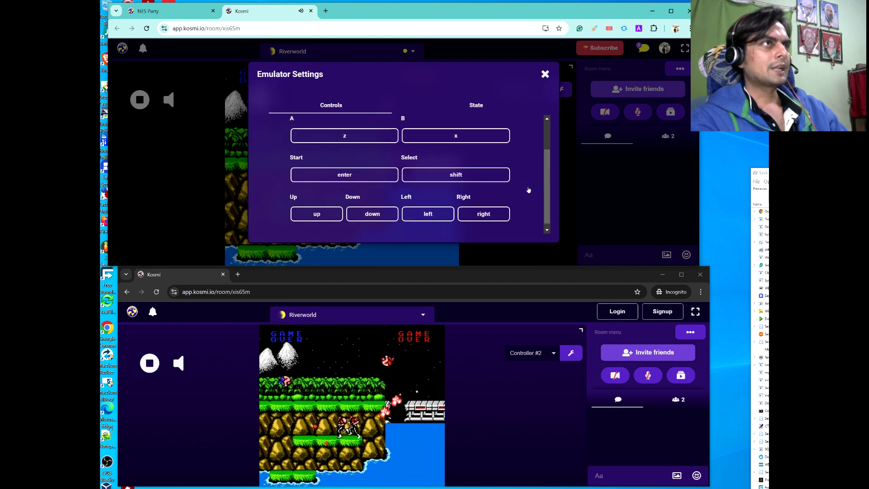
{"action": "scroll", "coordinate": [547, 170], "scroll_direction": "down", "scroll_amount": 1}
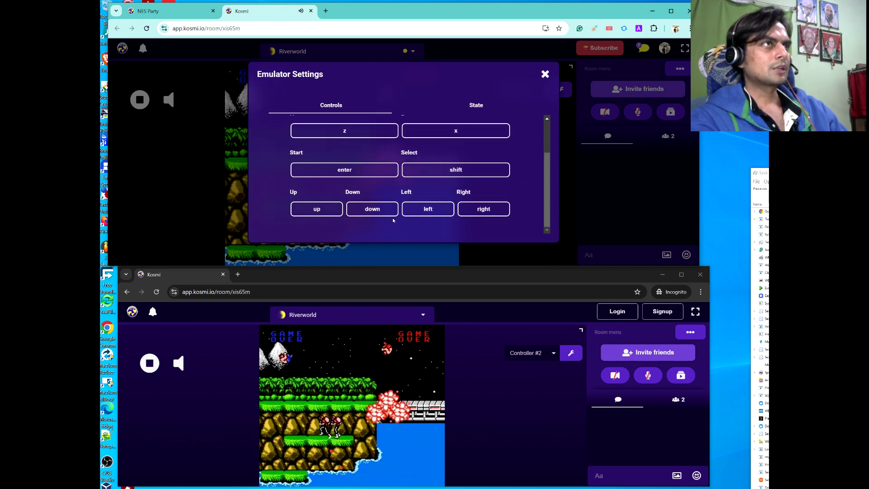
Close the emulator settings and walk player 1 right toward the bridge.
{"action": "left_click", "coordinate": [545, 75]}
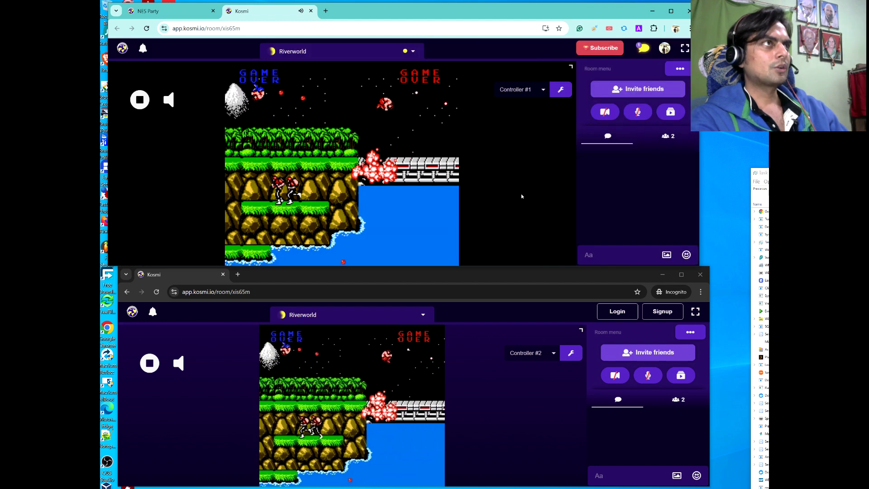
{"action": "left_click", "coordinate": [483, 157]}
{"action": "key", "text": "Right"}
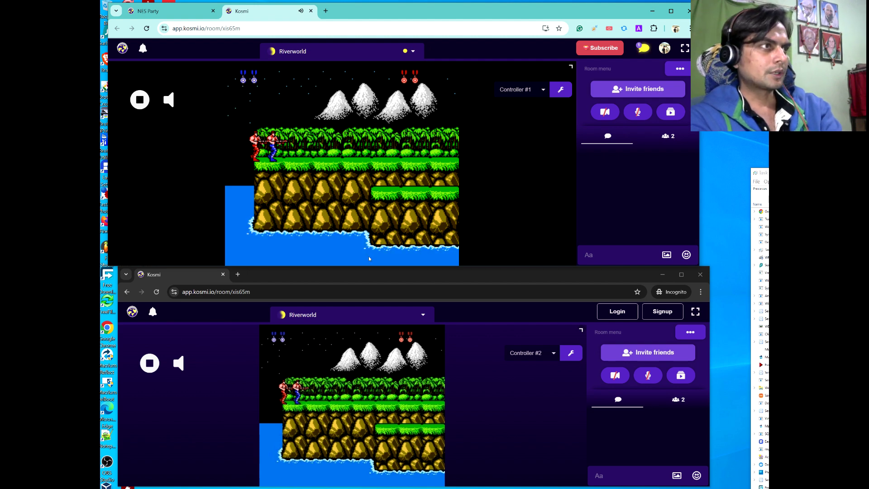
Make player 1 jump with X from the main window.
{"action": "left_click", "coordinate": [432, 378]}
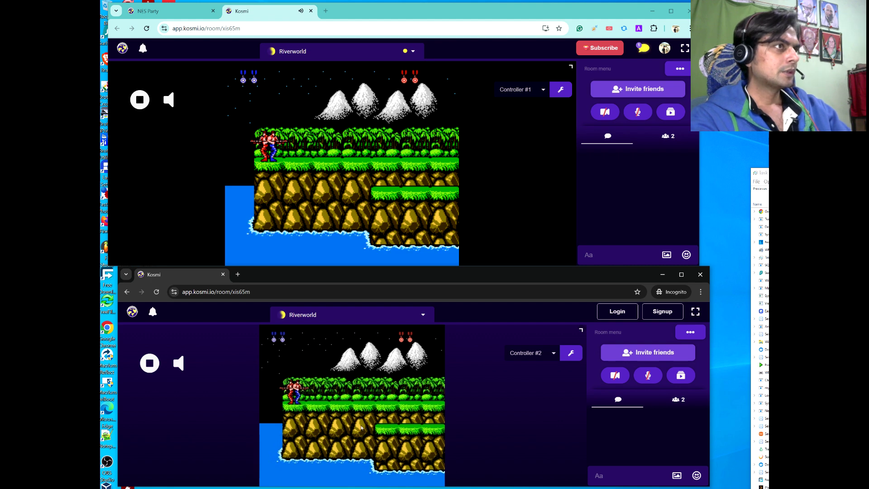
{"action": "left_click", "coordinate": [397, 184]}
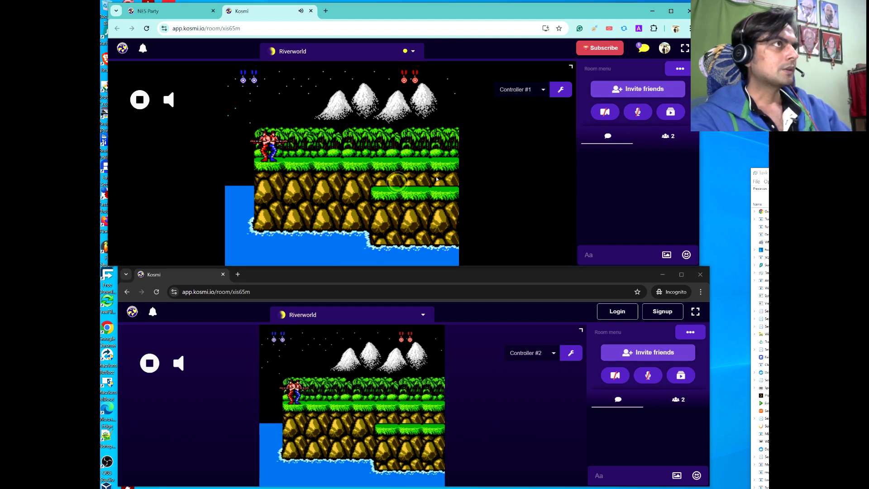
{"action": "key", "text": "x"}
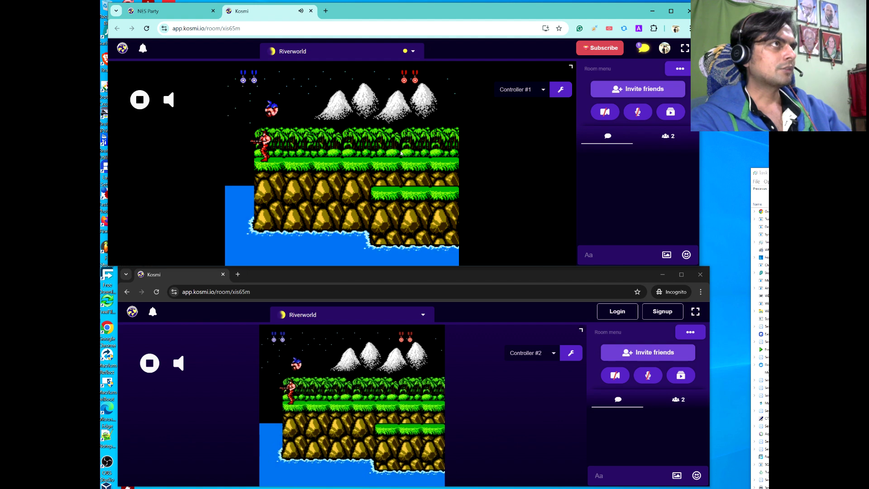
Make player 2 jump with X from the incognito window.
{"action": "left_click", "coordinate": [383, 394]}
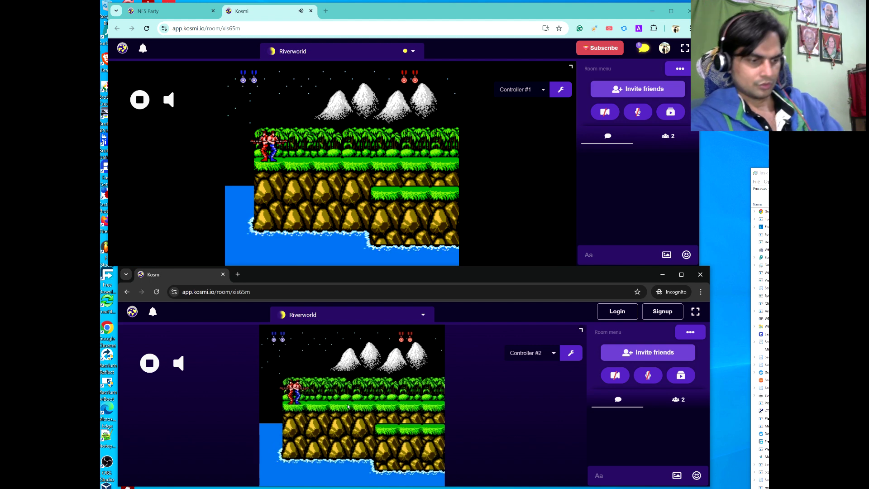
{"action": "left_click", "coordinate": [370, 409]}
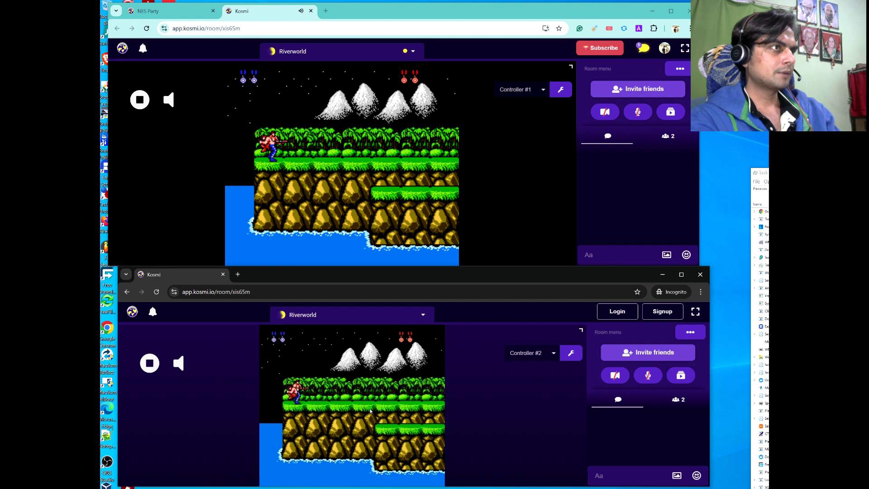
{"action": "key", "text": "x"}
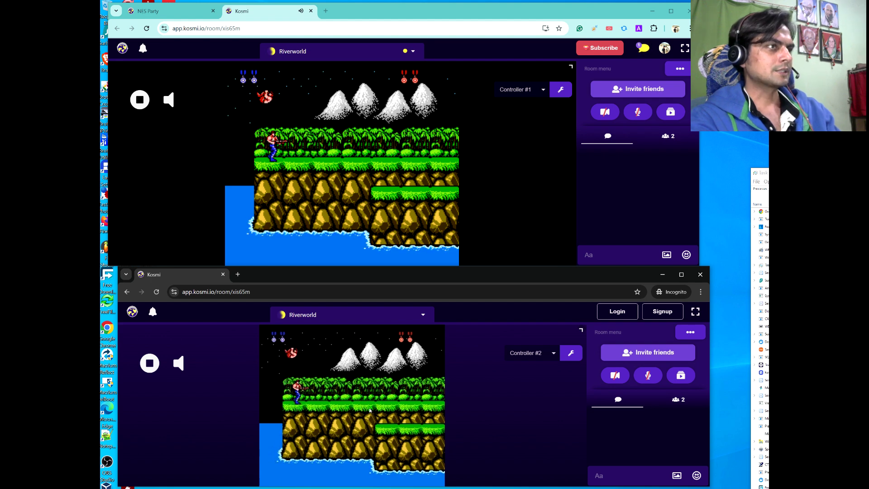